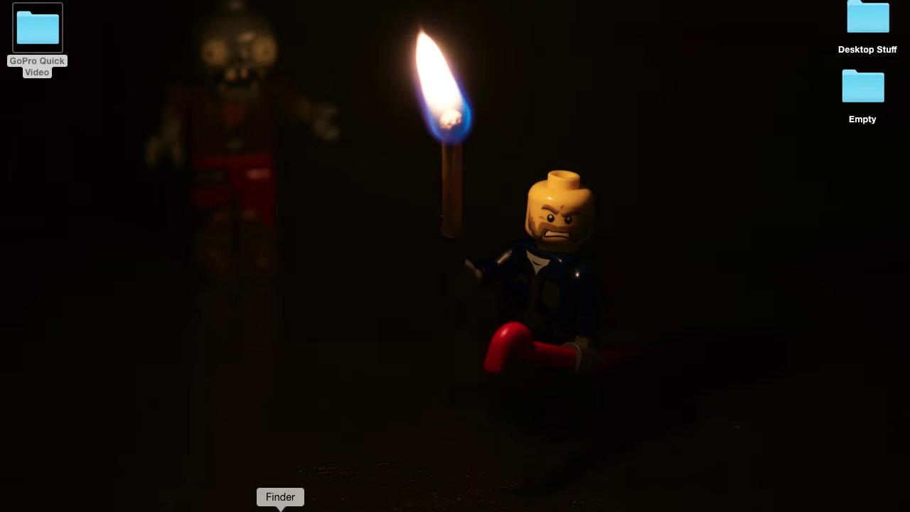
Copy GOPR7386-2.mp4 from the Untitled 1 card into the desktop GoPro Quick Video folder and close Finder
click(280, 508)
mouse_move(445, 319)
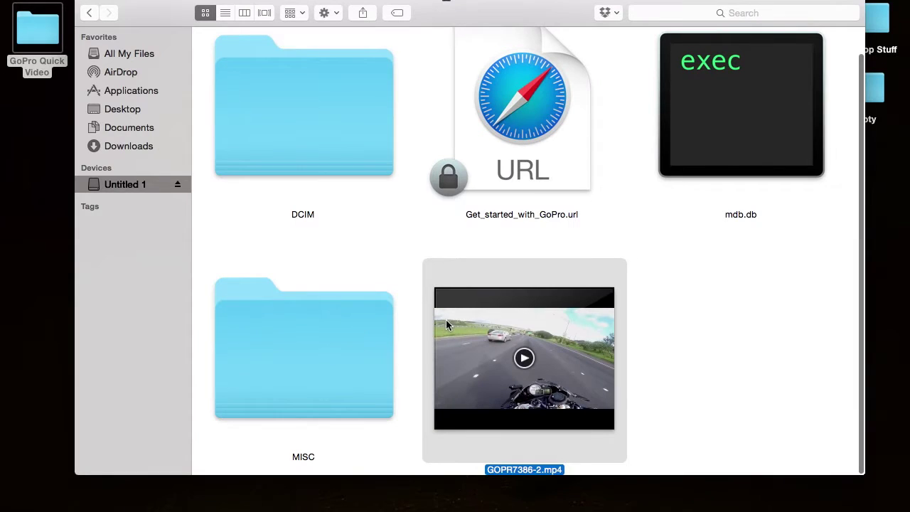
drag(446, 324, 37, 33)
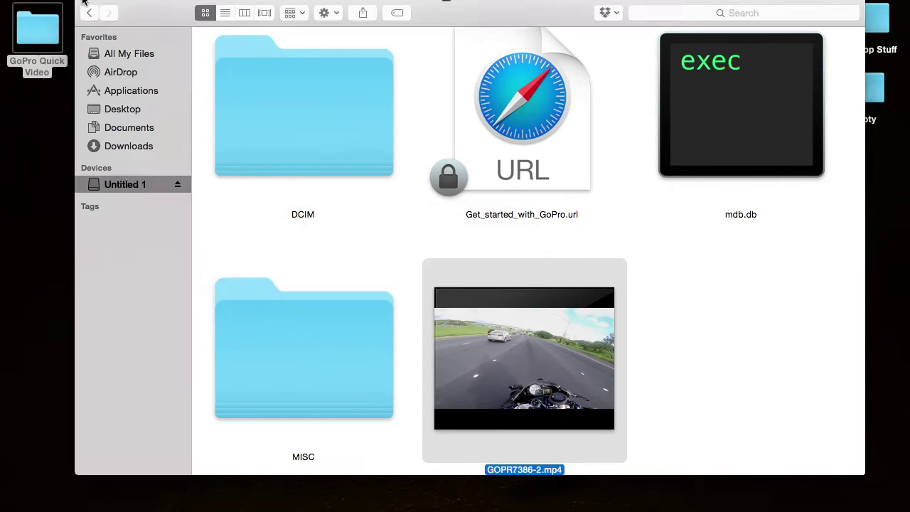
key(super+w)
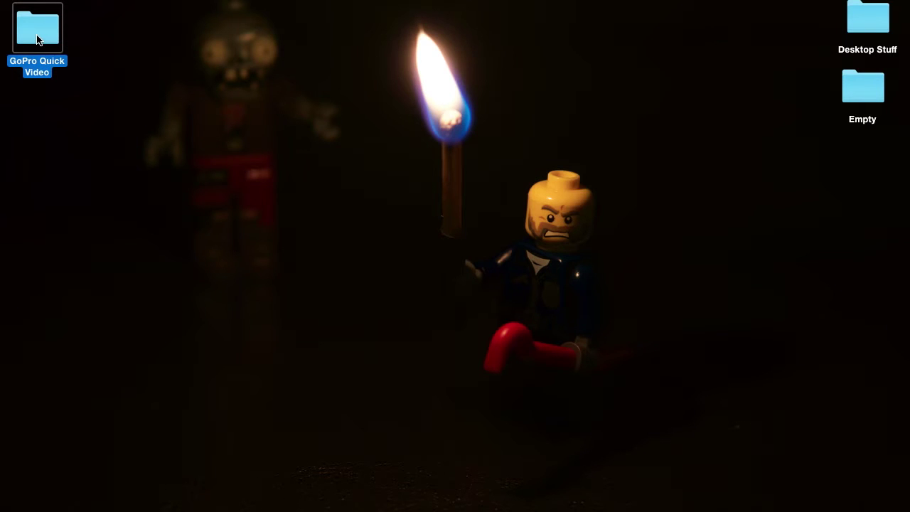
Launch GoPro Quik from the Dock
click(517, 508)
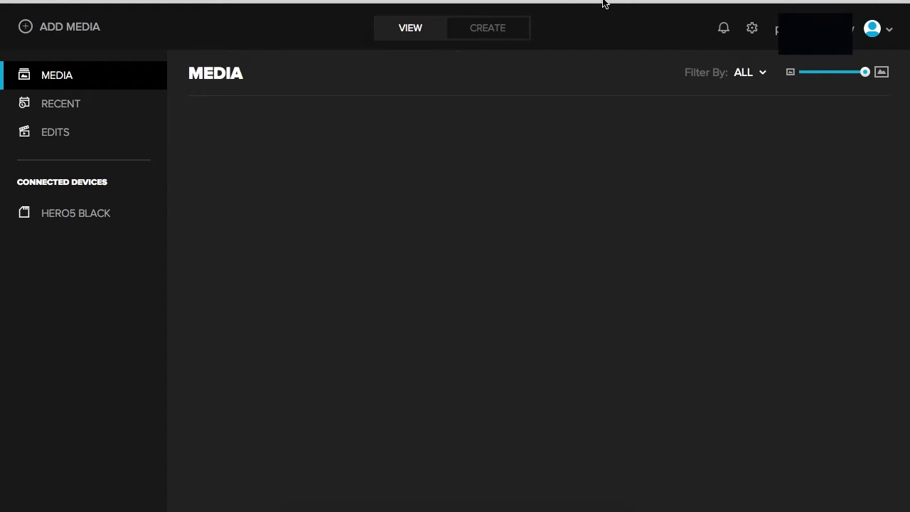
In Settings, set the import folder to Desktop > GoPro Quick Video
click(752, 30)
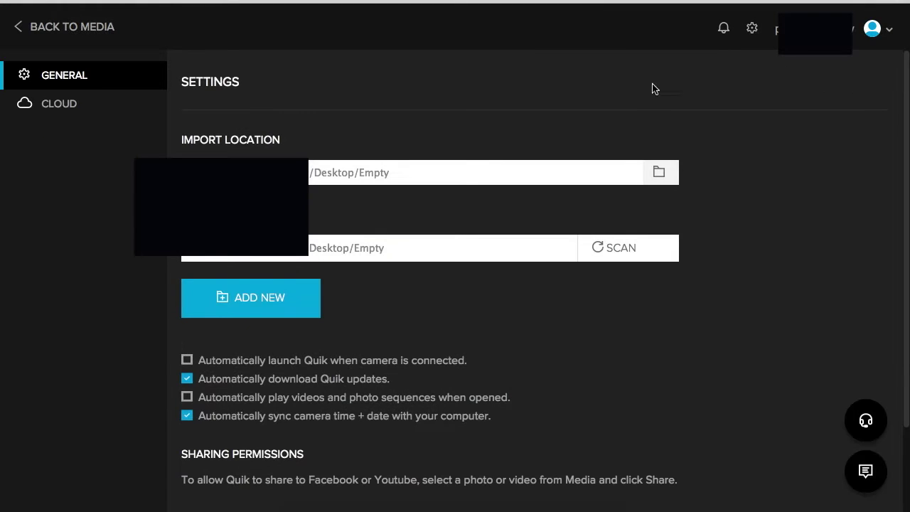
click(660, 174)
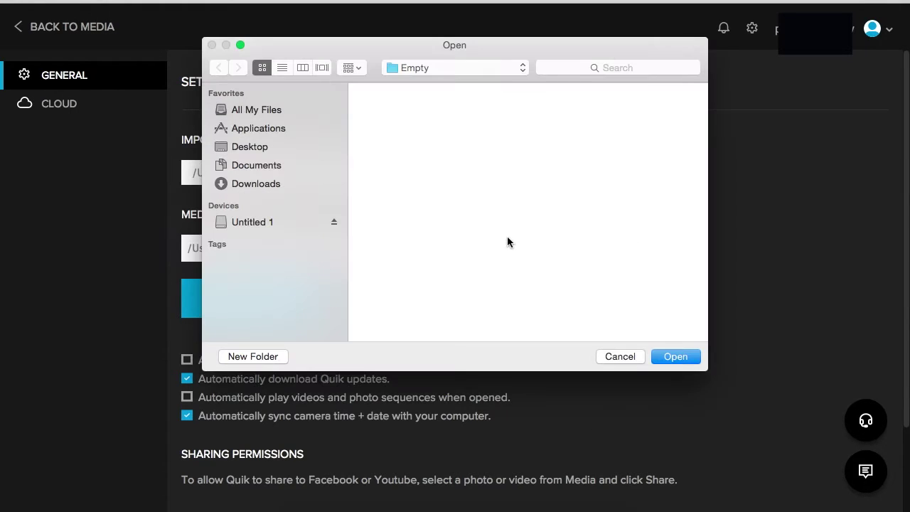
click(250, 147)
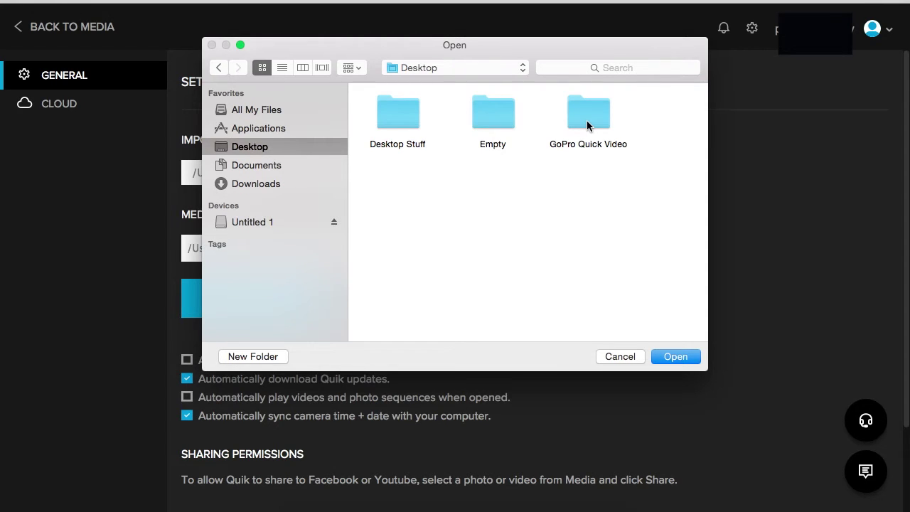
click(588, 125)
click(675, 357)
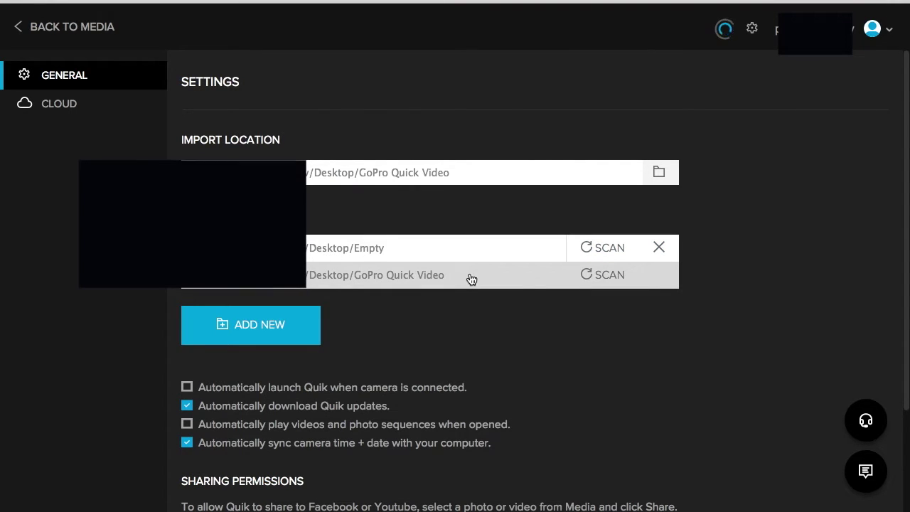
Scan the GoPro Quick Video folder, check the notifications, and return to Media
click(602, 276)
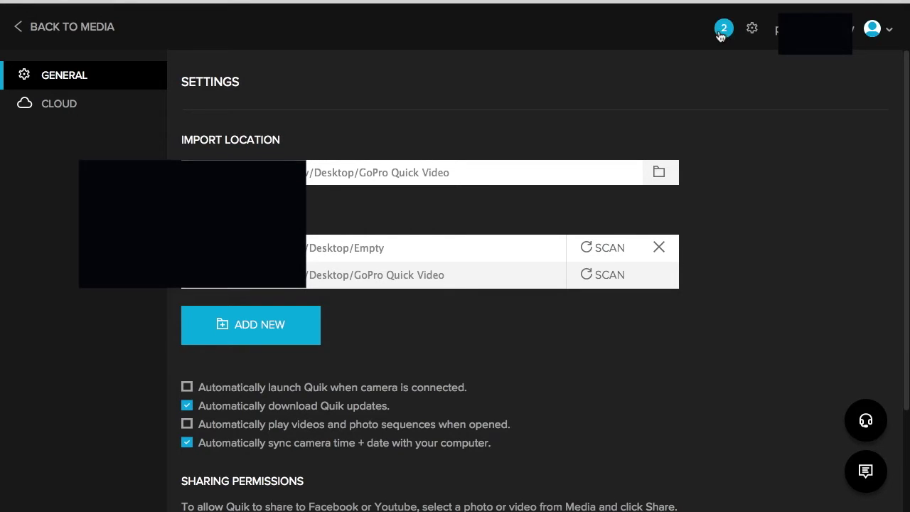
click(721, 32)
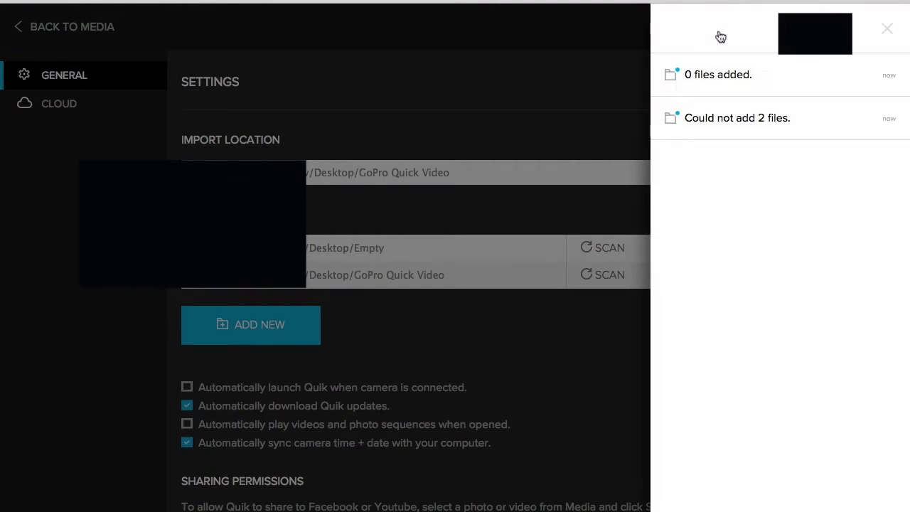
click(886, 28)
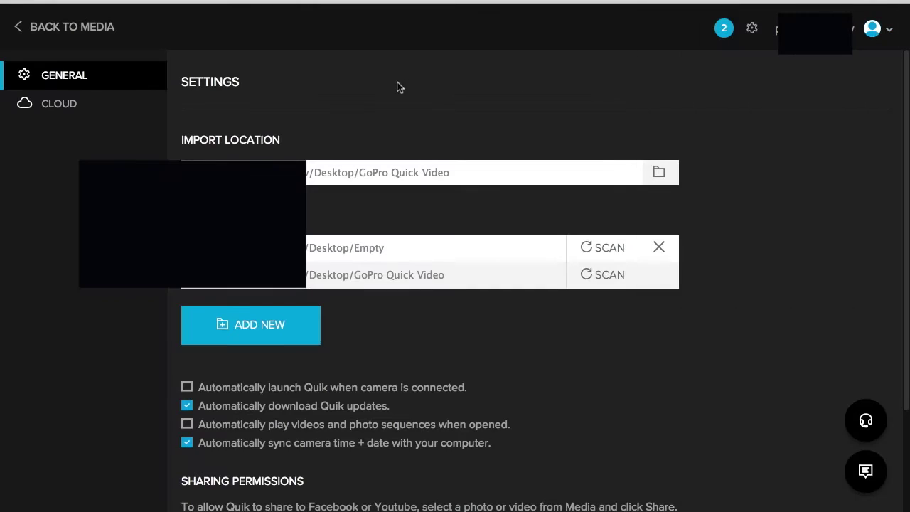
click(72, 27)
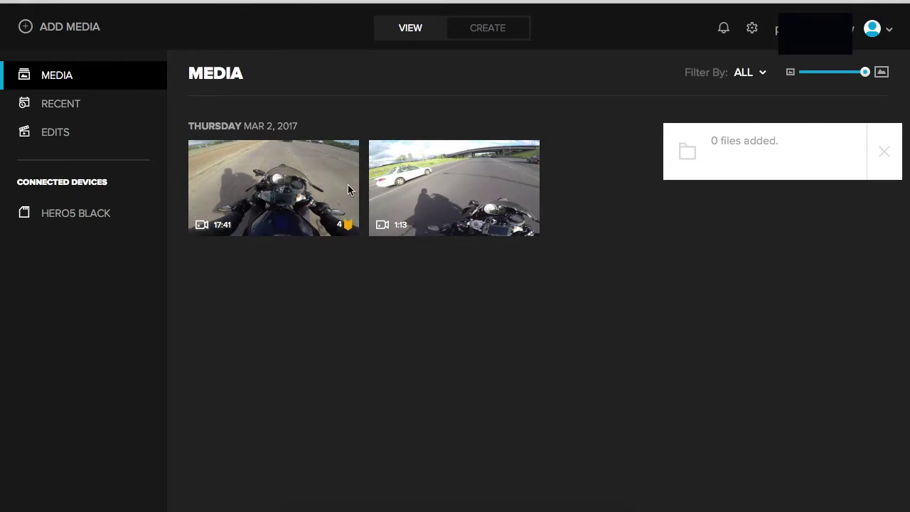
Dismiss the notice, open the 17:41 ride clip at about 6:16, and bring up Adjust Gauges
click(890, 163)
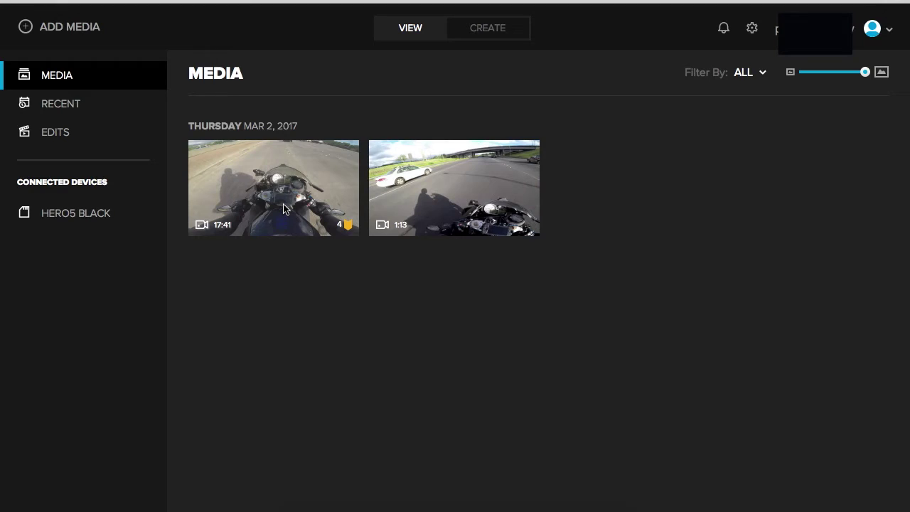
double_click(308, 184)
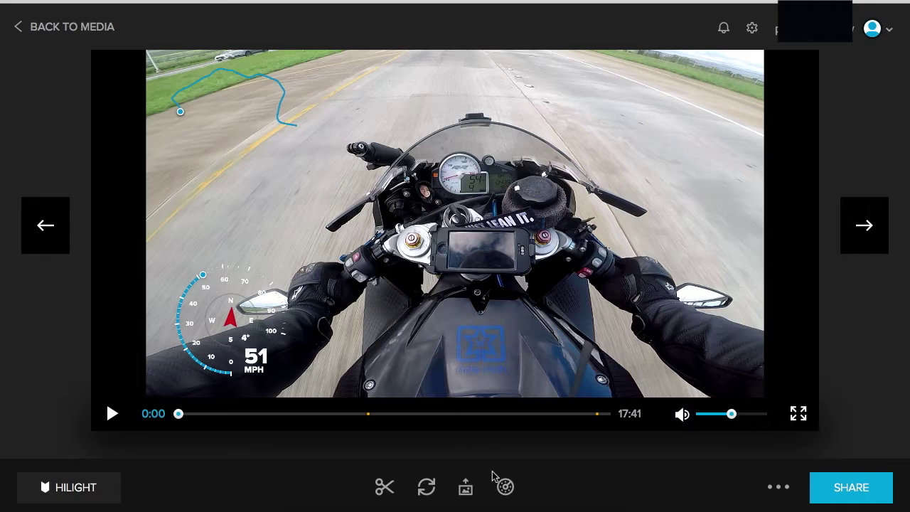
click(336, 415)
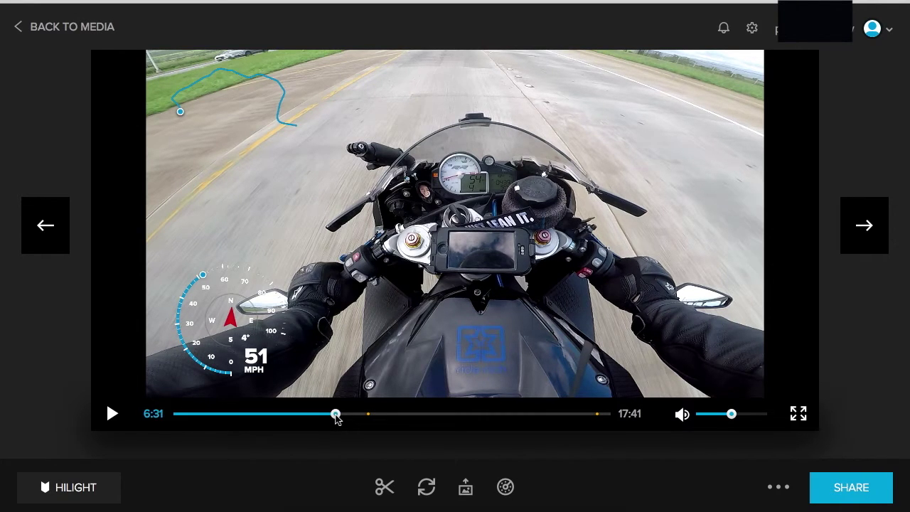
click(329, 415)
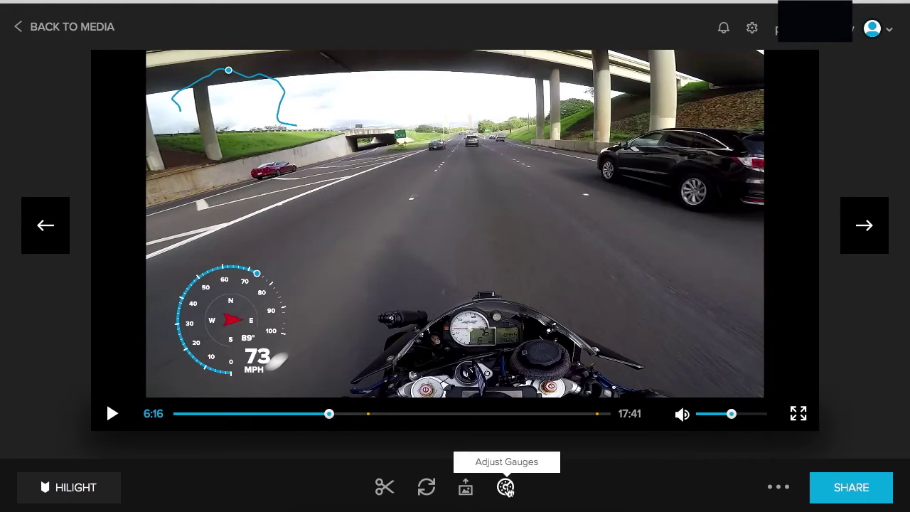
click(505, 487)
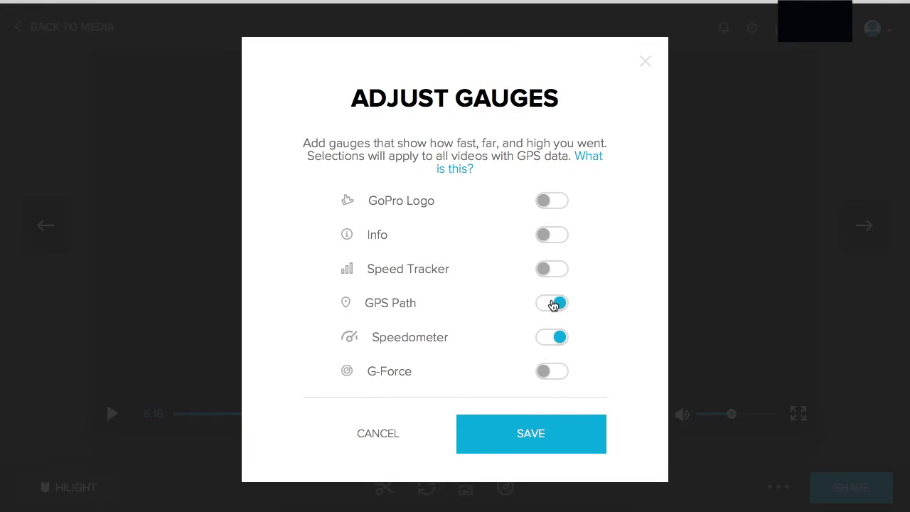
Switch on the Speed Tracker, GPS Path, Speedometer and G-Force gauges and save them
click(554, 305)
click(553, 337)
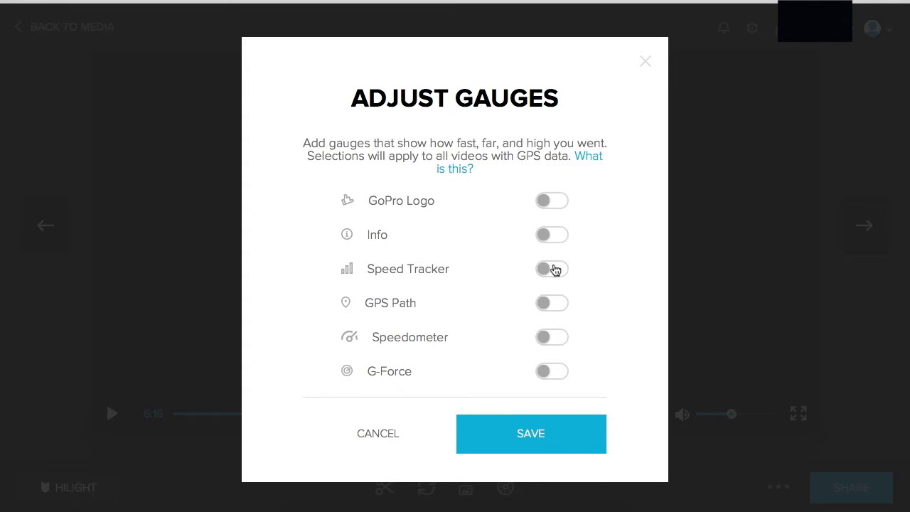
click(554, 270)
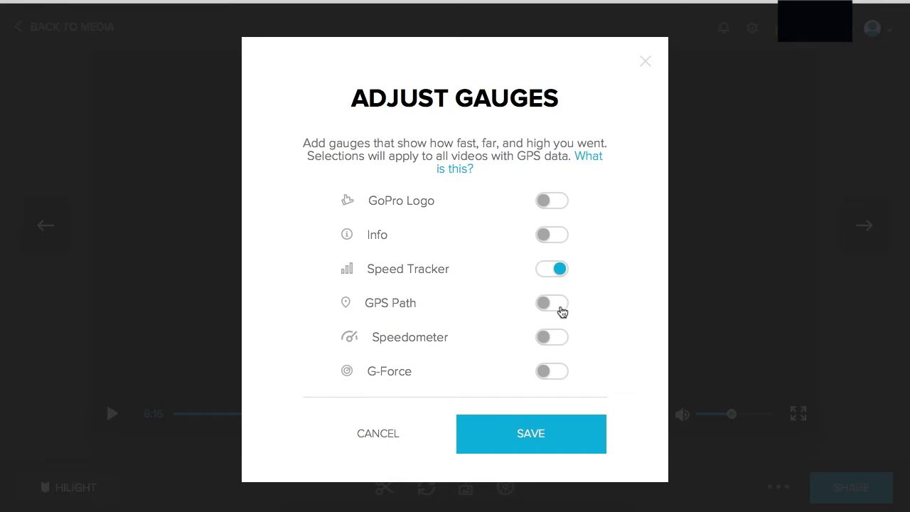
click(560, 304)
click(560, 338)
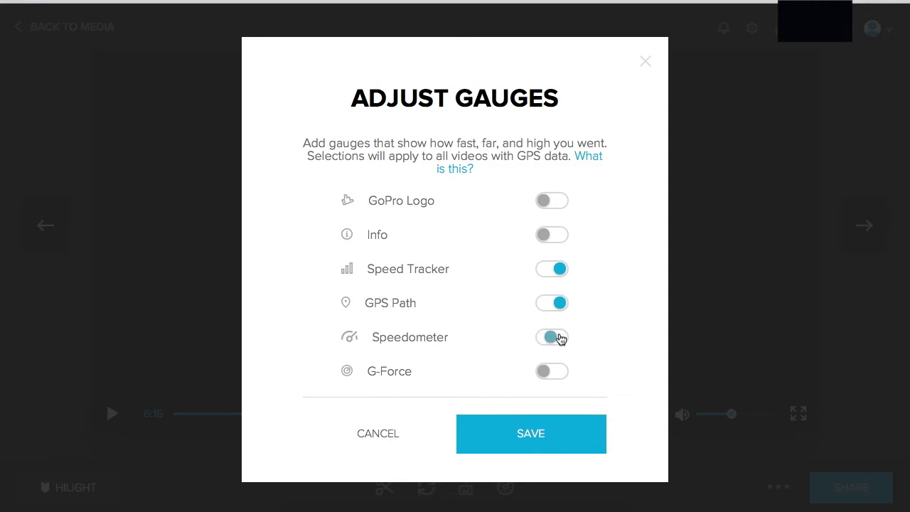
click(554, 375)
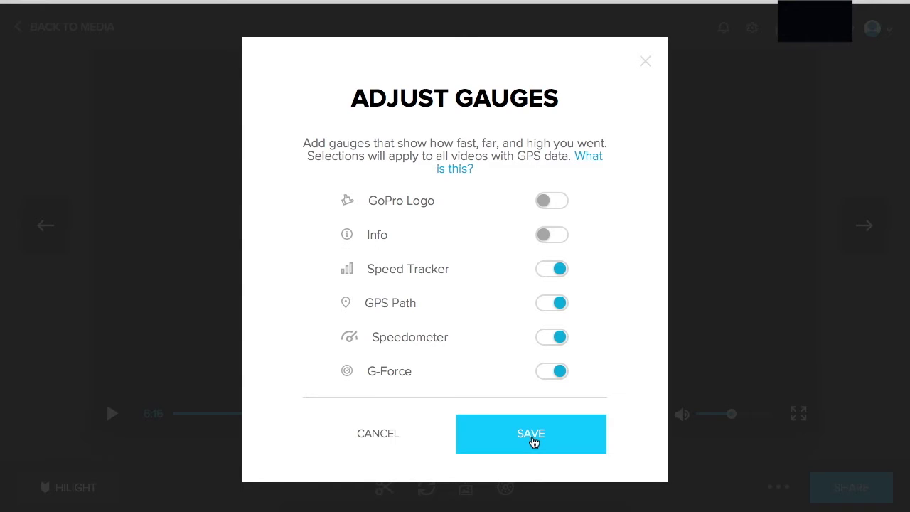
click(533, 438)
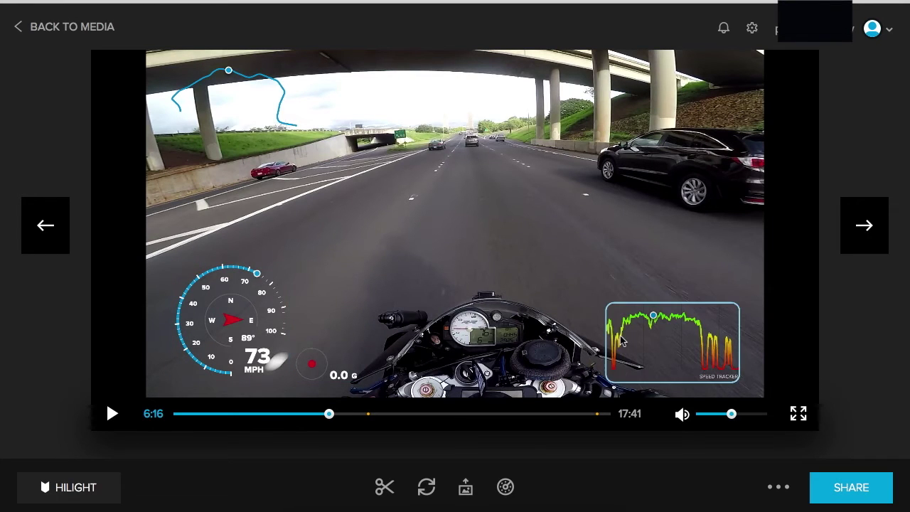
Reposition the GPS path, speedometer and speed tracker overlays, then preview playback to 6:23
drag(221, 91, 253, 130)
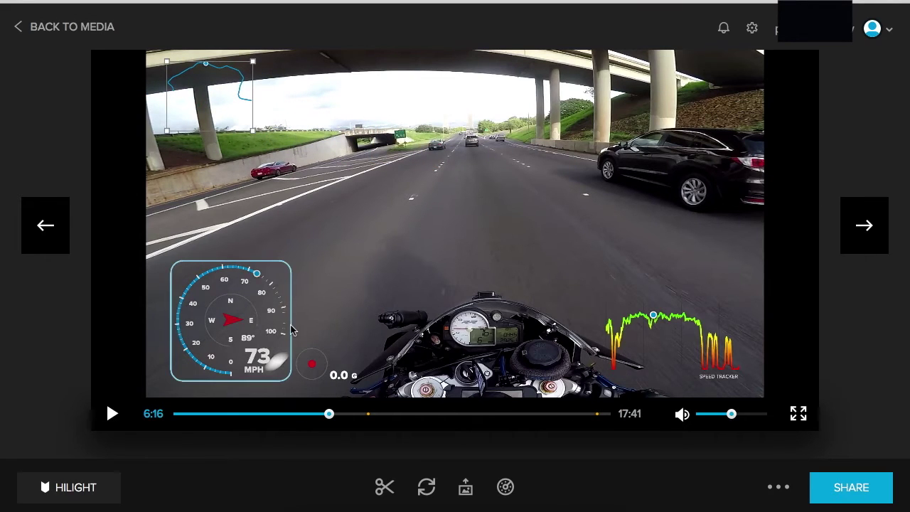
drag(256, 328, 235, 322)
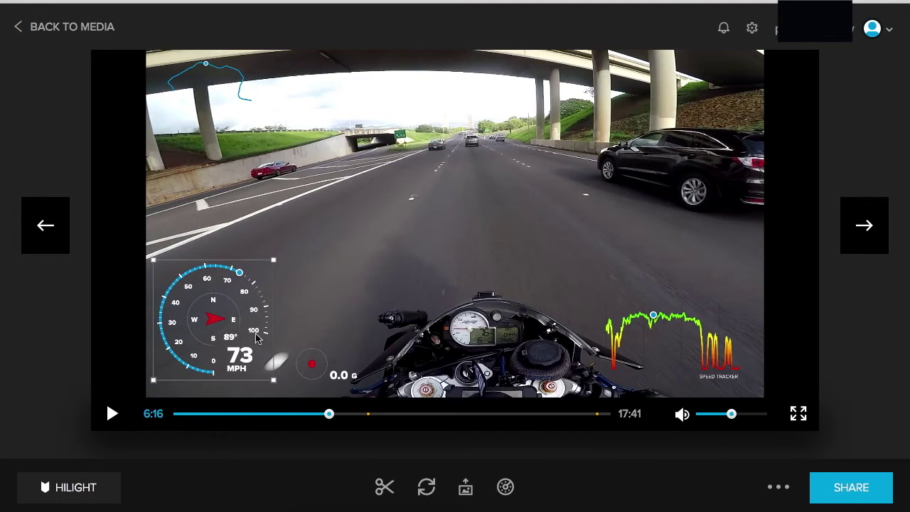
drag(661, 351, 681, 273)
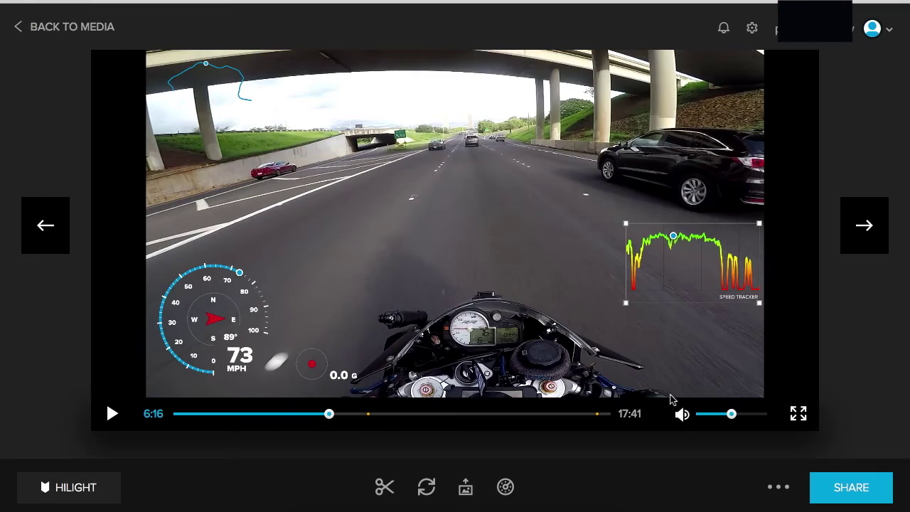
click(112, 414)
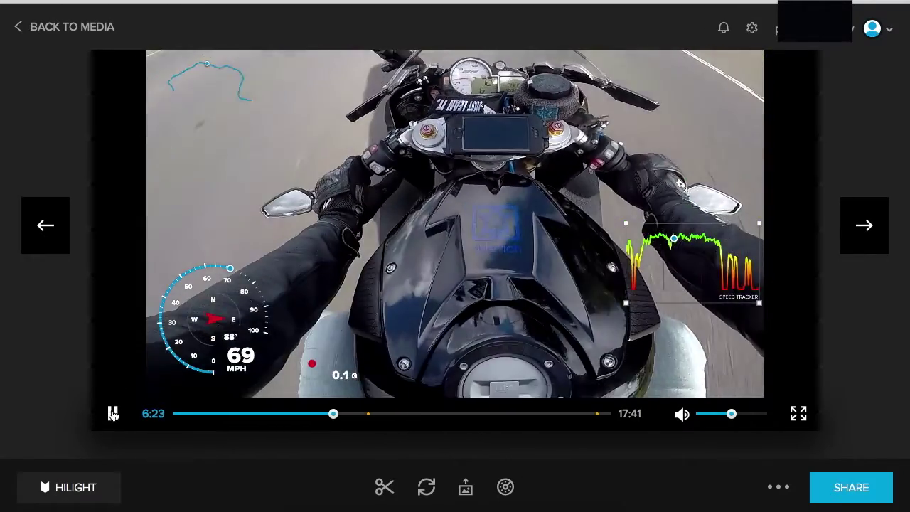
click(112, 414)
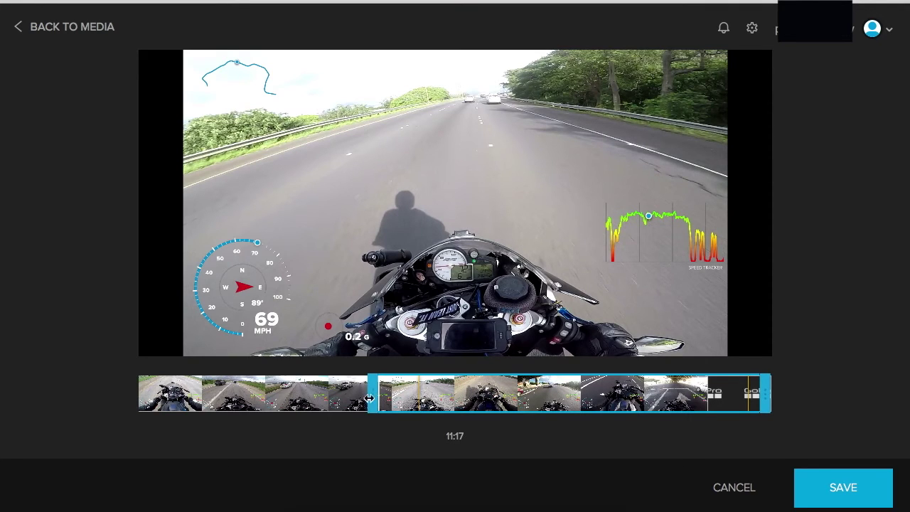
Set new start and end points to trim the marked range to 01:55
drag(360, 403, 361, 403)
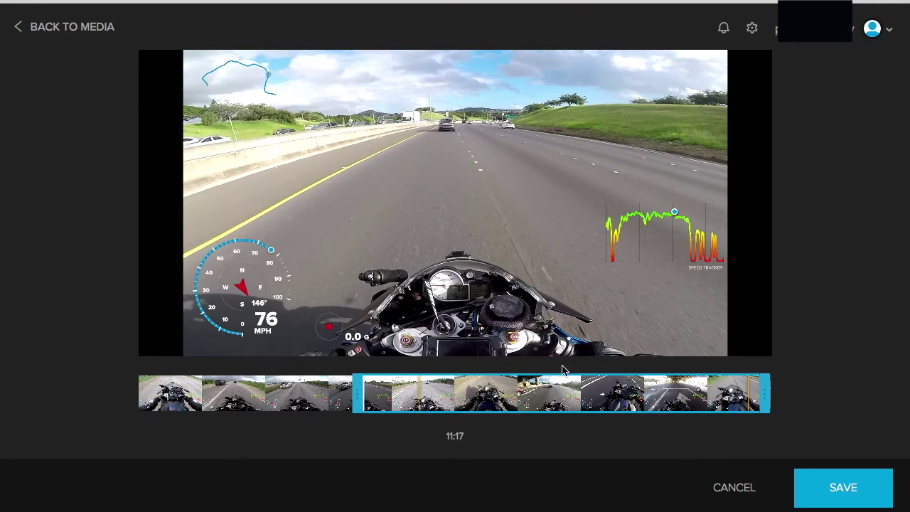
click(759, 389)
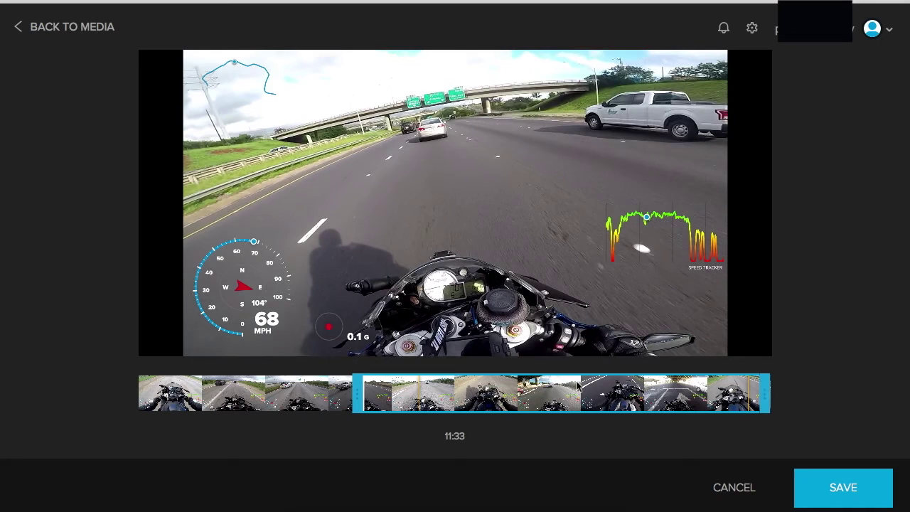
click(439, 402)
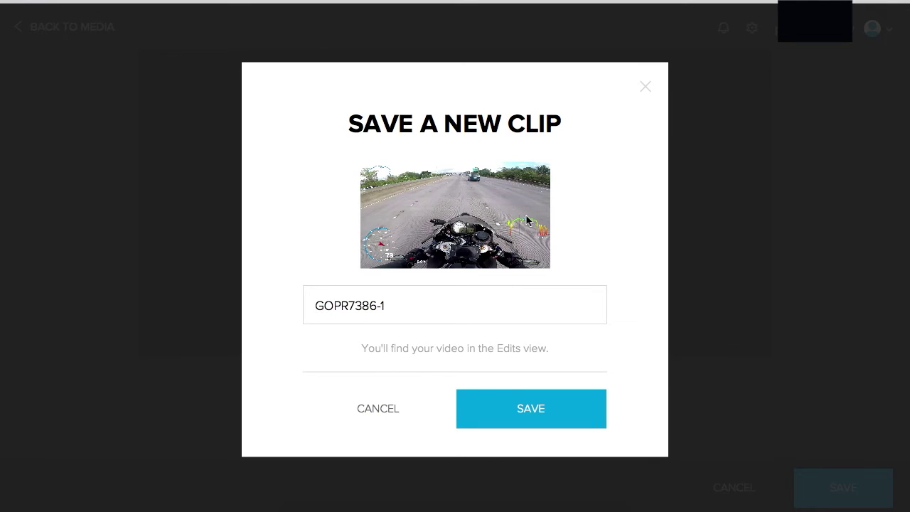
Save the 1:55 trimmed clip as GOPR7386-1
click(520, 411)
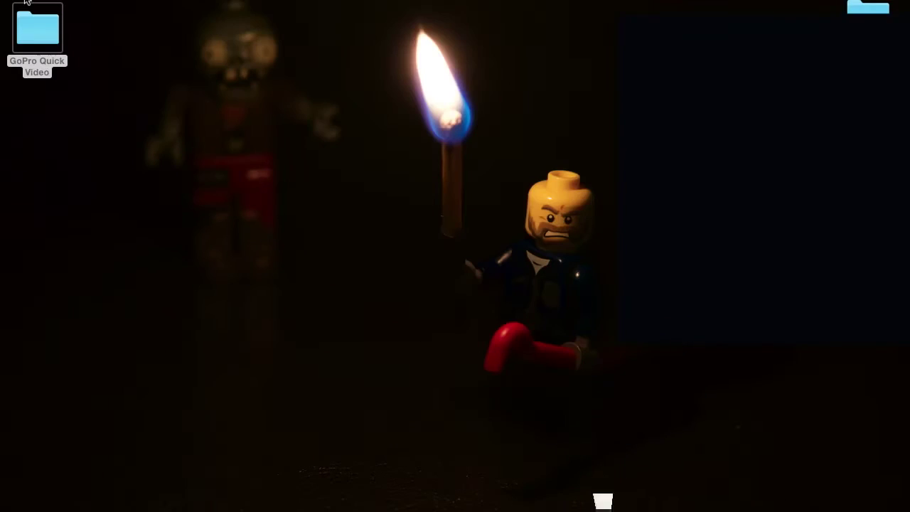
Open GOPR7386-1.mp4 from the GoPro Quick Video folder in QuickTime Player and start playback
click(37, 29)
double_click(37, 28)
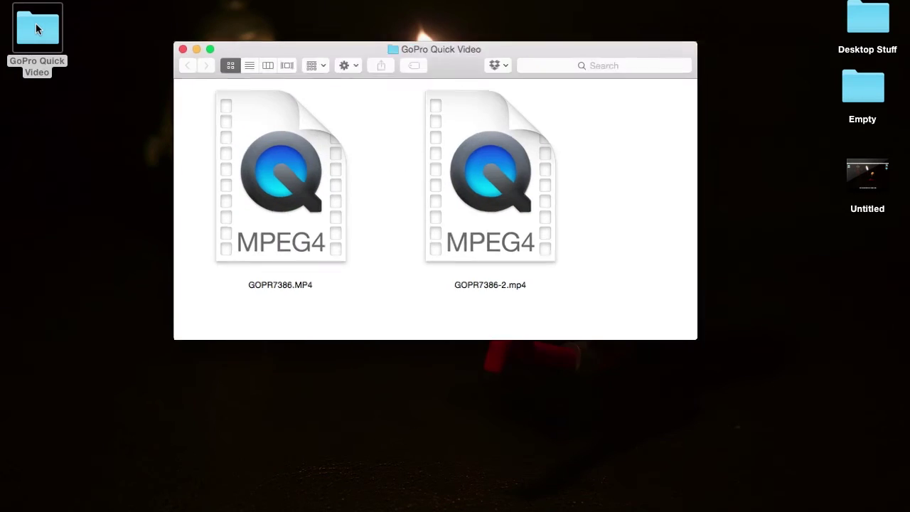
scroll(371, 190, down, 5)
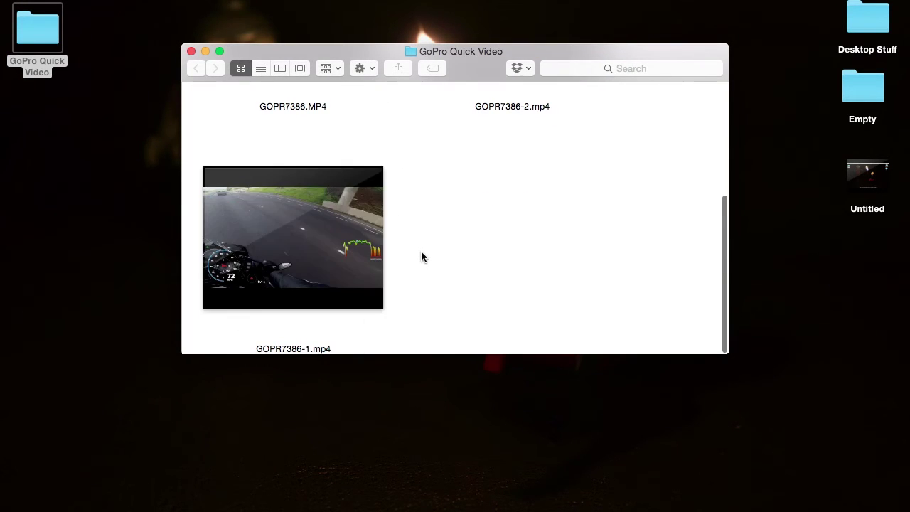
click(337, 259)
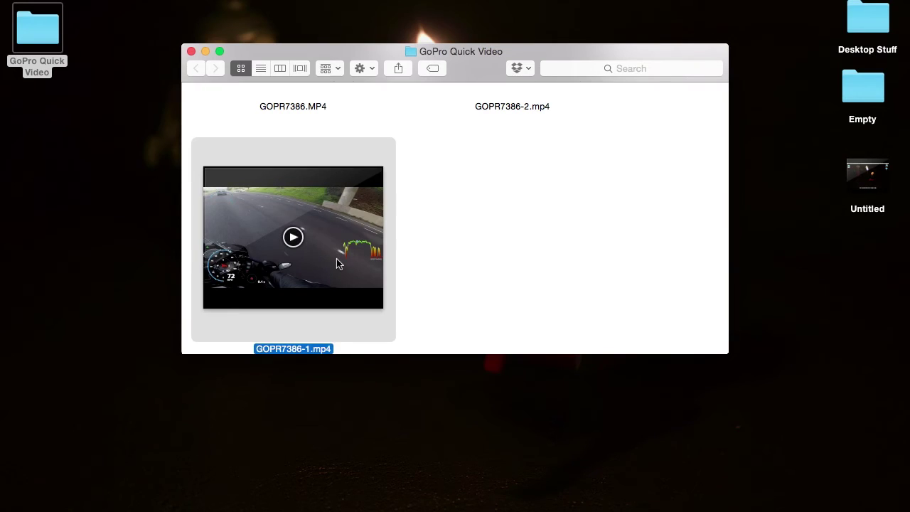
double_click(336, 258)
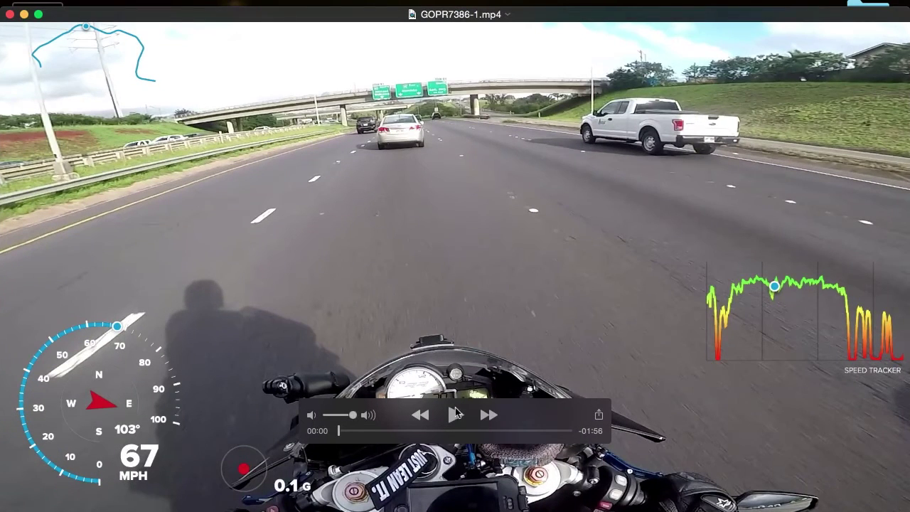
click(456, 414)
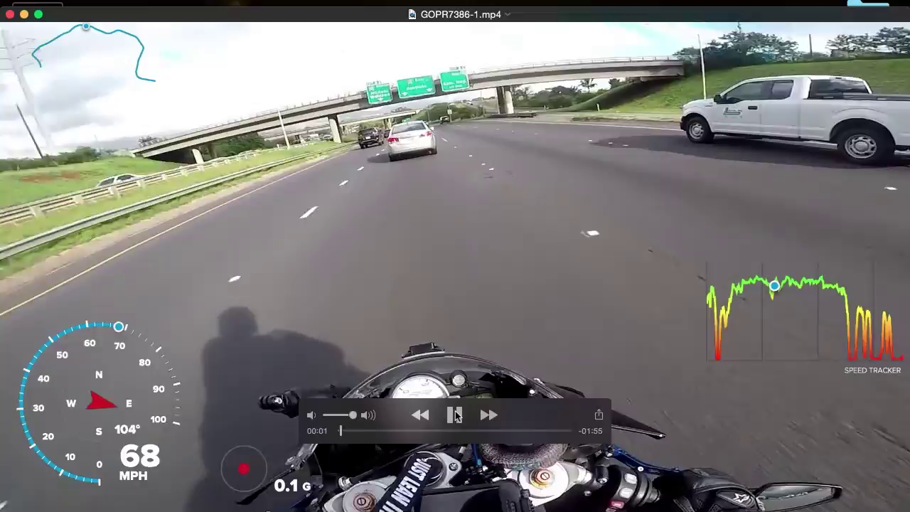